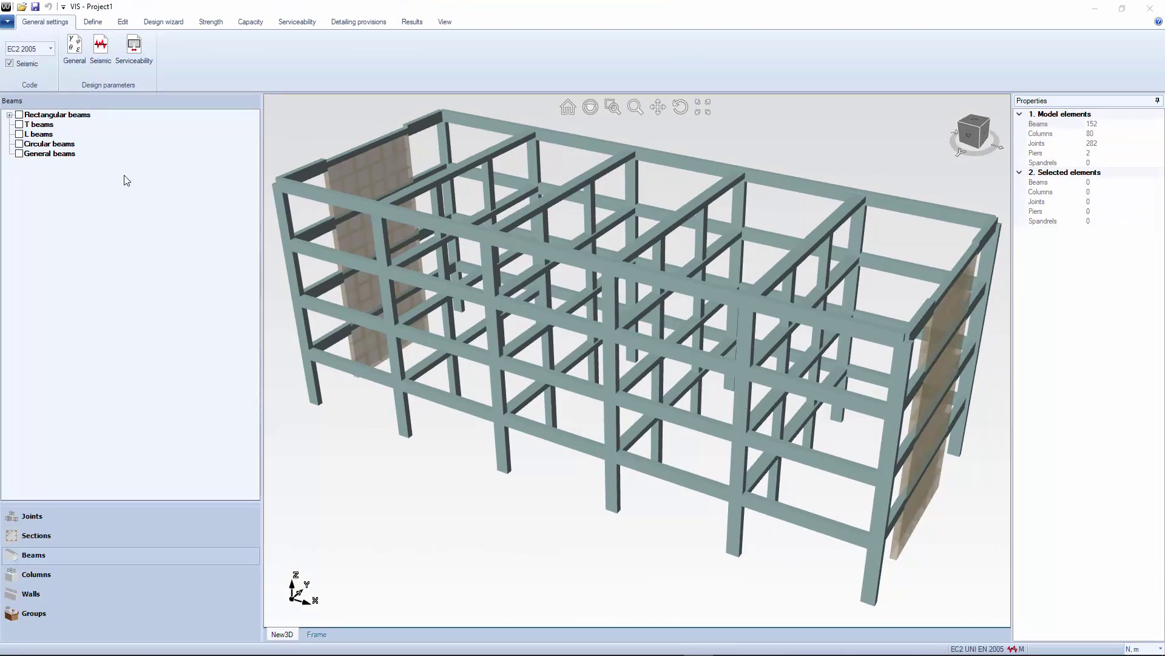
- In the design wizard, set both longitudinal and transverse added safety factors to 1.05
left_click(180, 25)
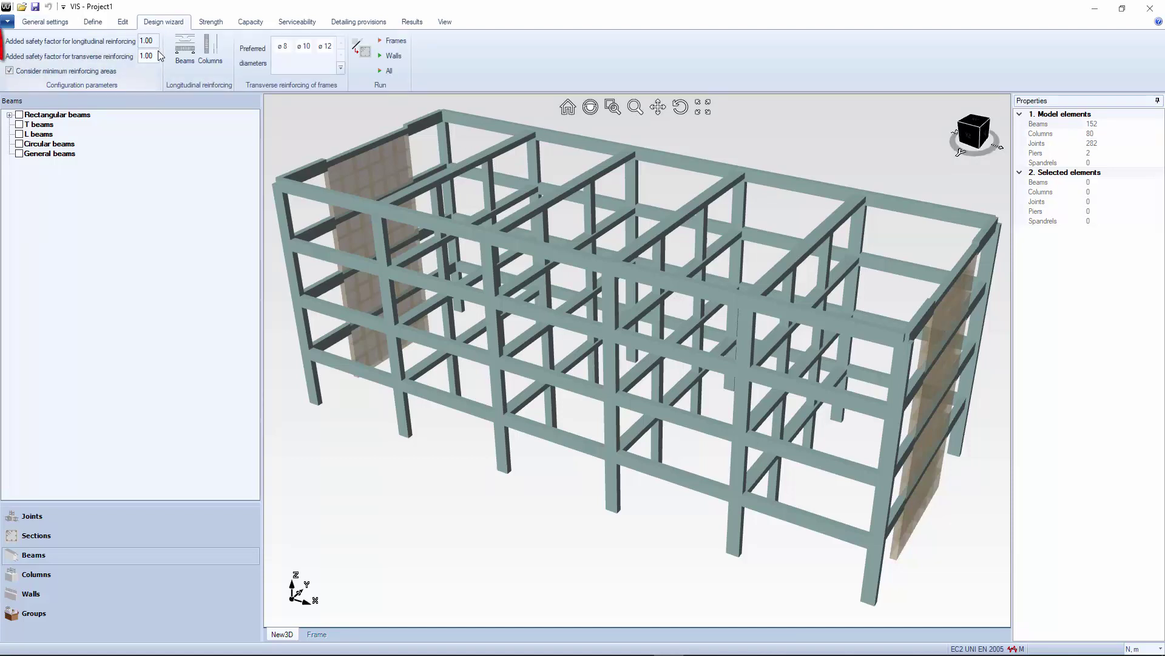
double_click(154, 41)
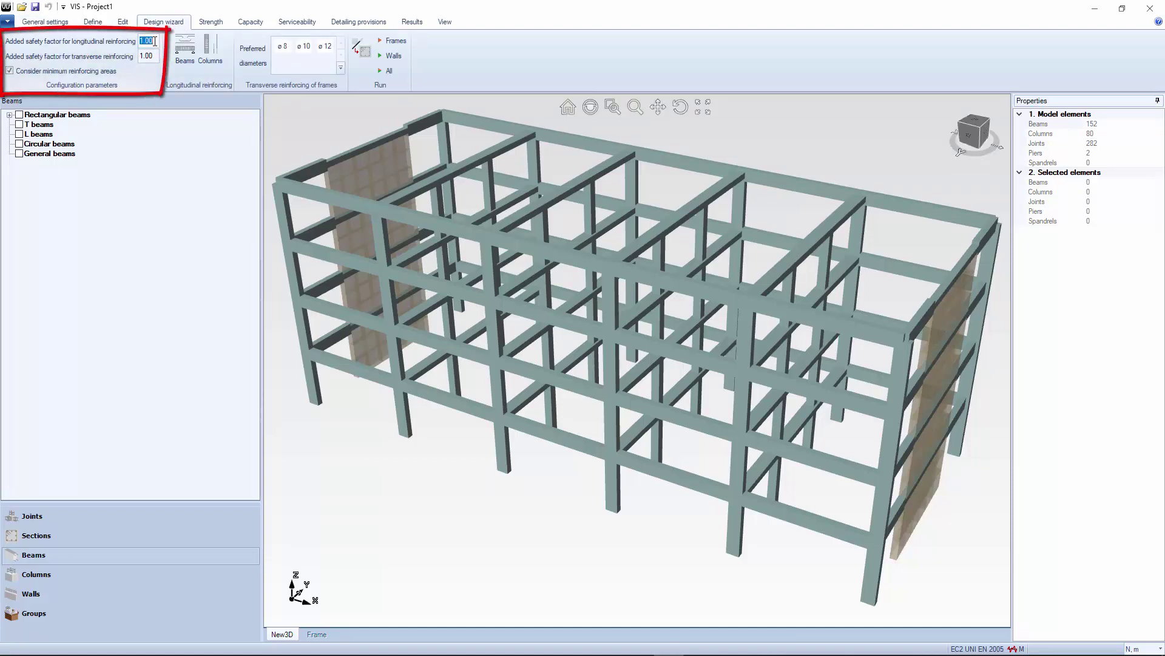
type("1.05")
double_click(153, 55)
type("1")
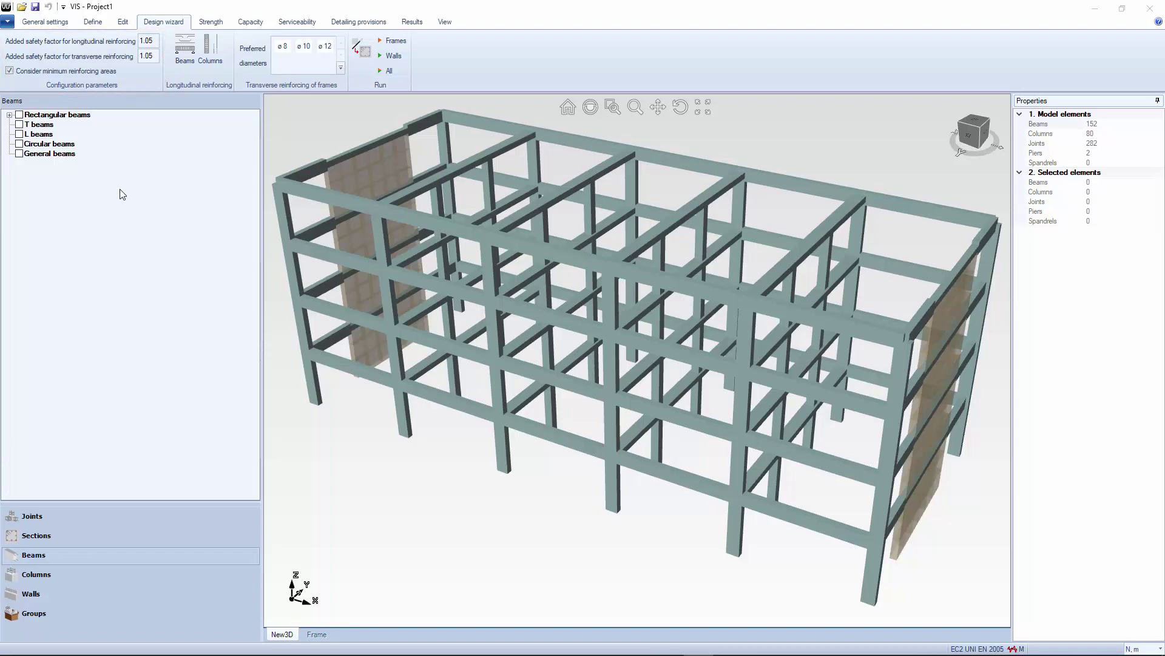
- Add d 22 bars to primary and secondary column rebars, with splices at middle height
left_click(205, 48)
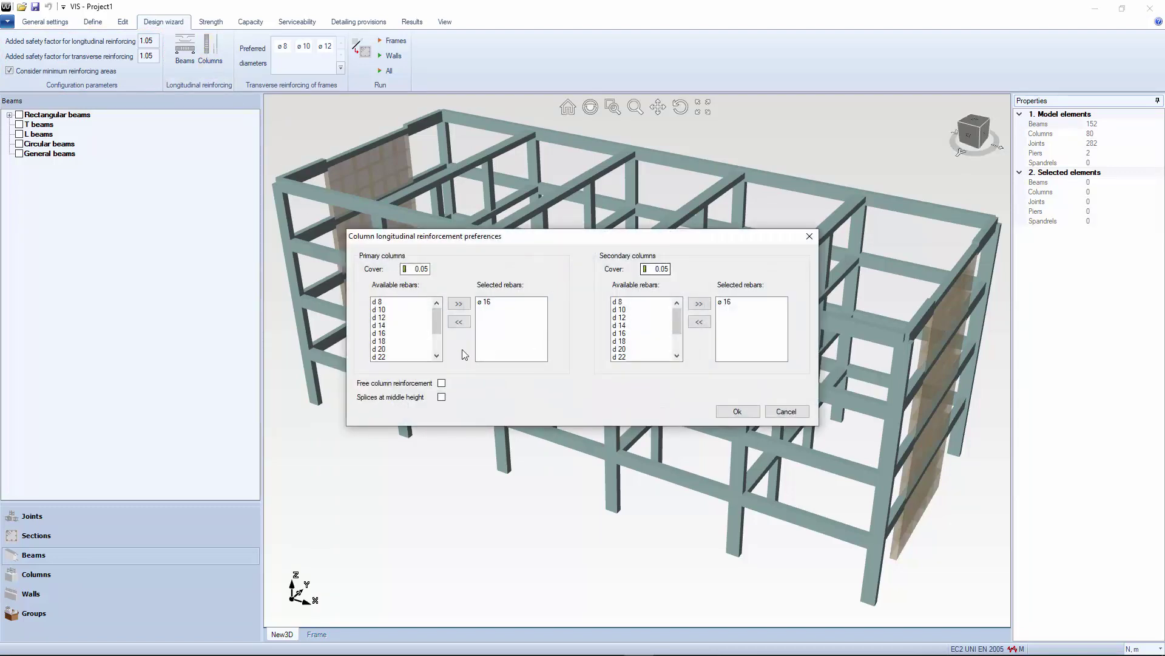
left_click(401, 357)
left_click(458, 305)
left_click(619, 357)
left_click(699, 304)
left_click(441, 396)
left_click(736, 412)
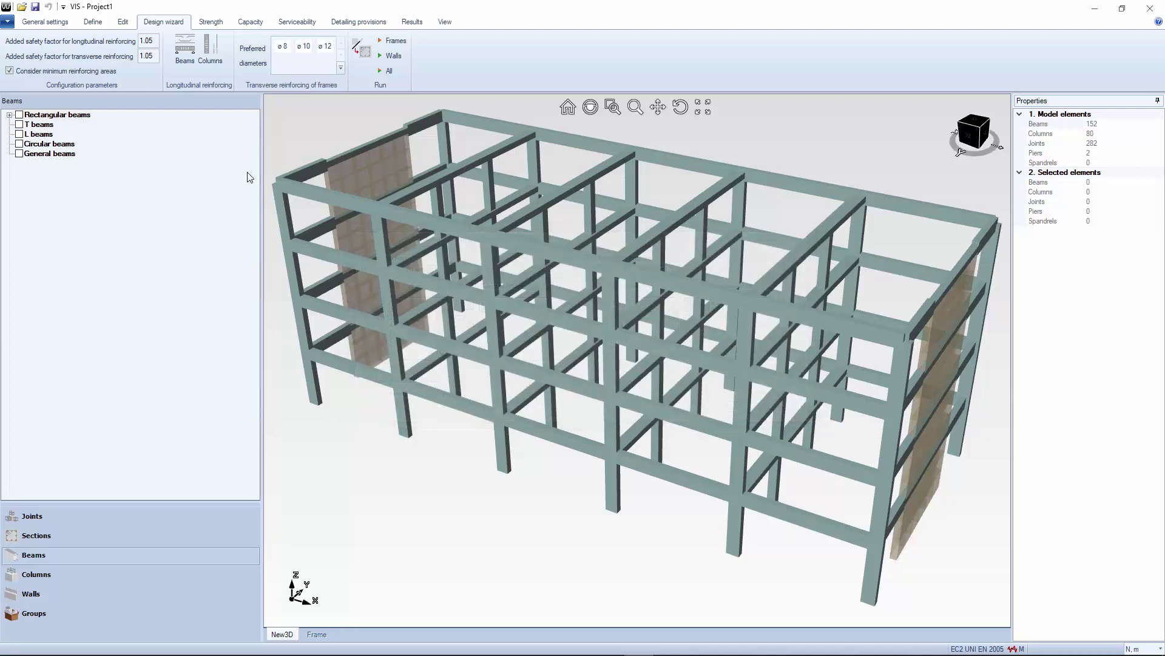
- Set the beam bottom reinforcing increase factor to 1.10 and confirm
left_click(186, 54)
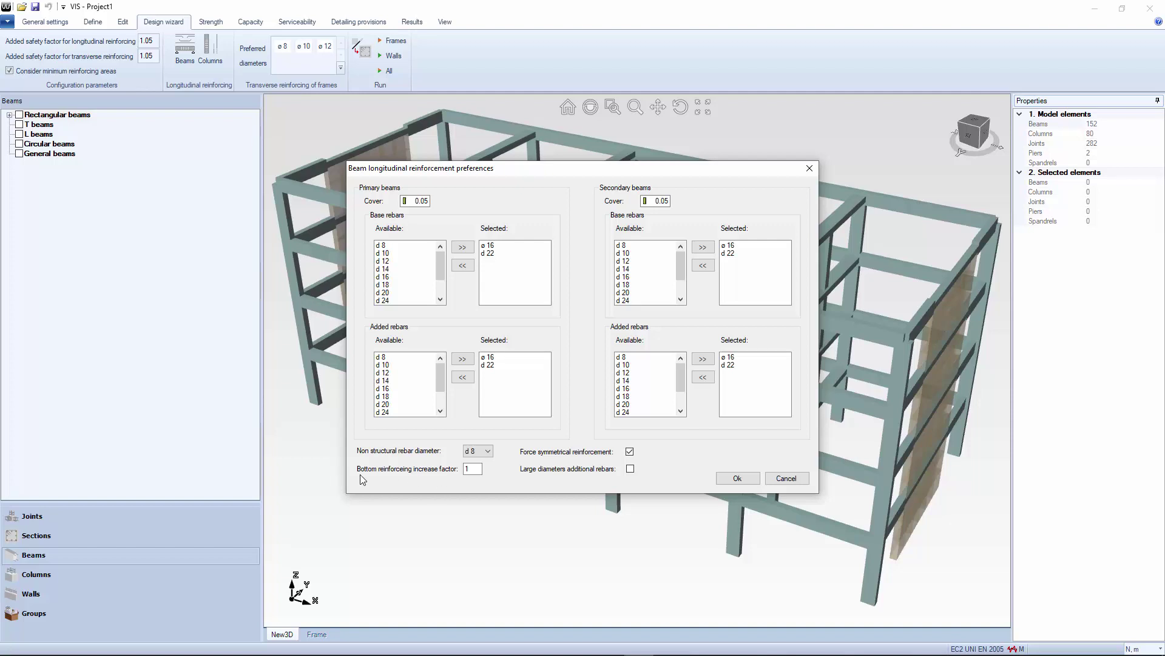
left_click(474, 469)
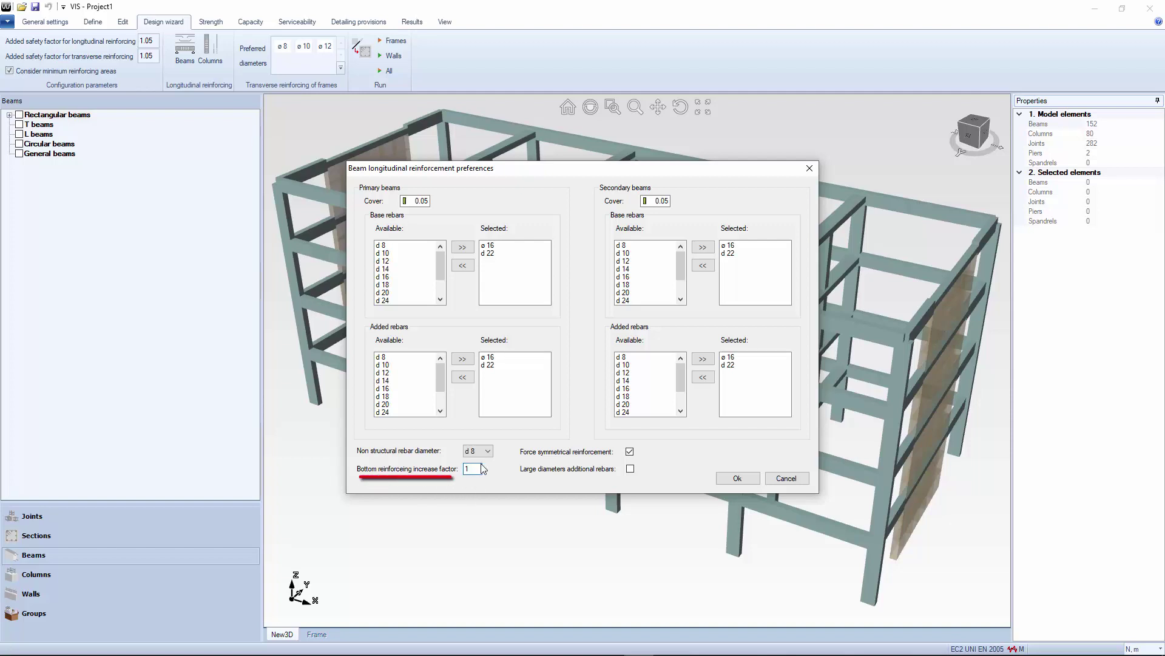
type(".1")
left_click(736, 479)
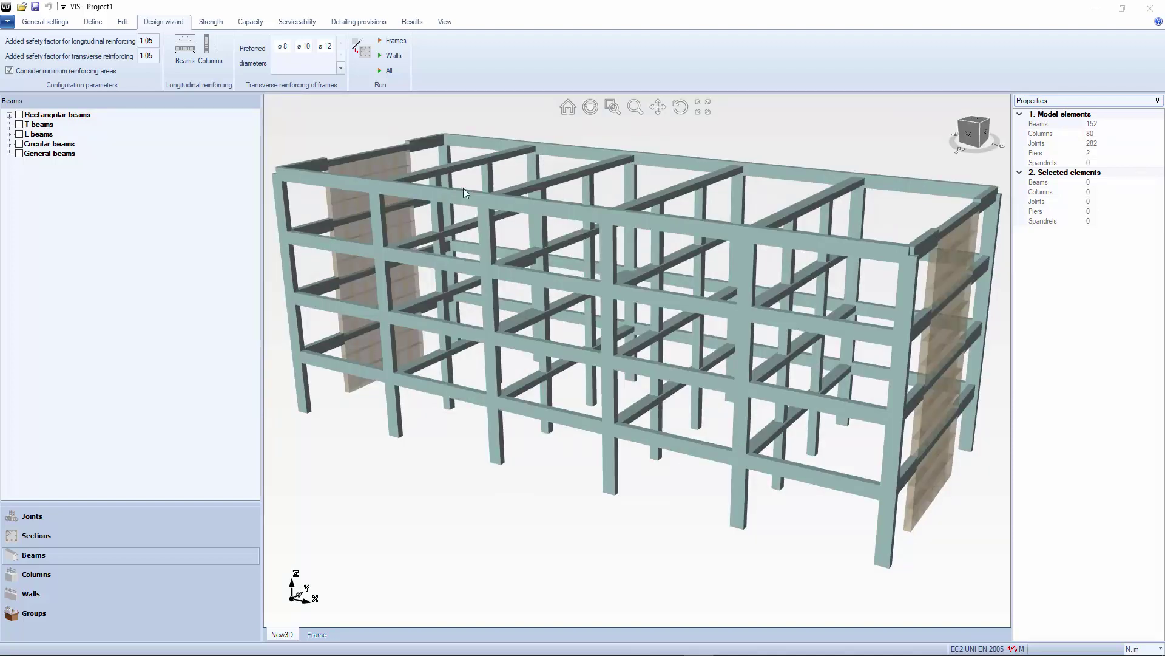
- Run the design wizard's Frames command to generate reinforcing for all beams and columns
left_click(390, 41)
- Run the Frames check All for strength, then for capacity
left_click(223, 23)
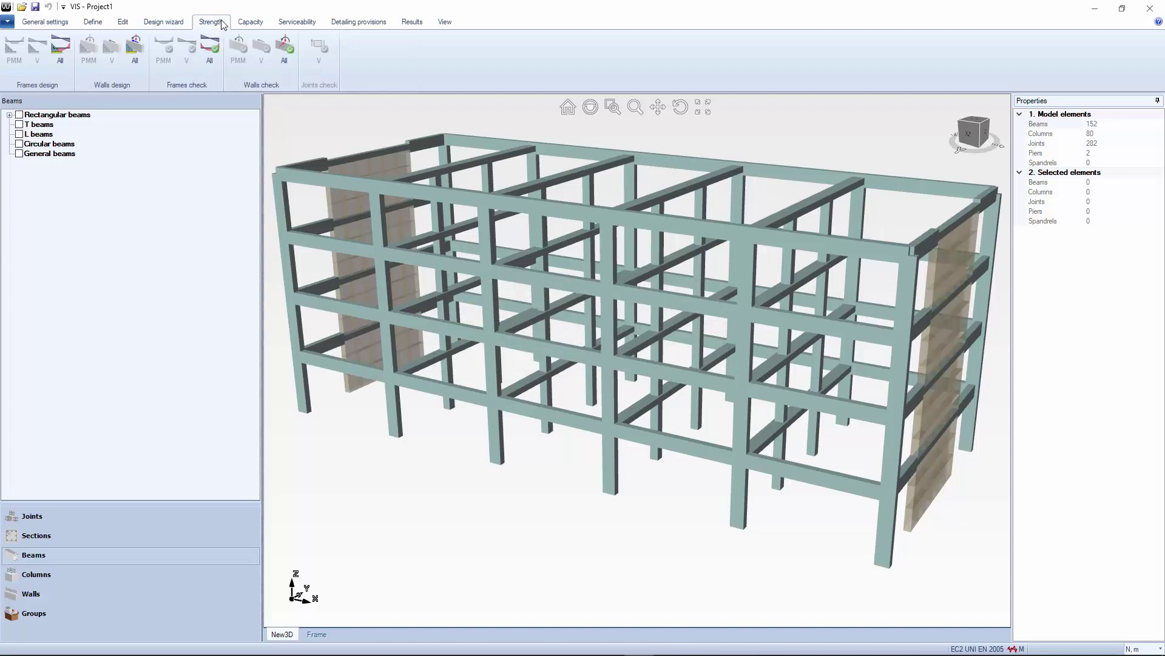
left_click(209, 52)
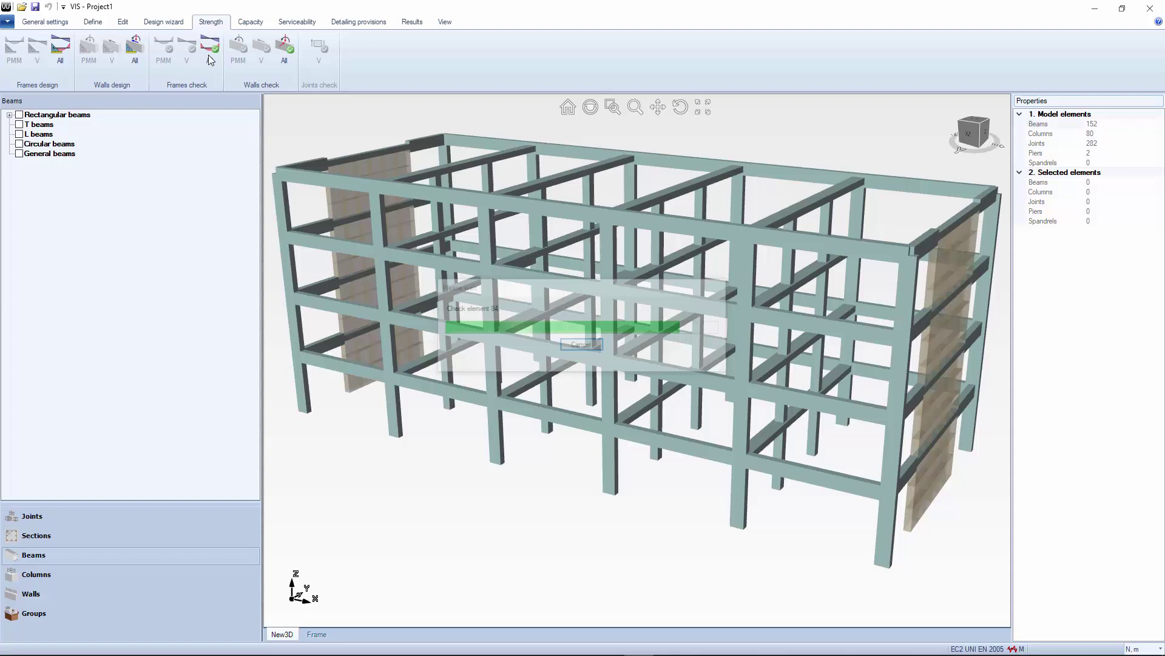
left_click(249, 23)
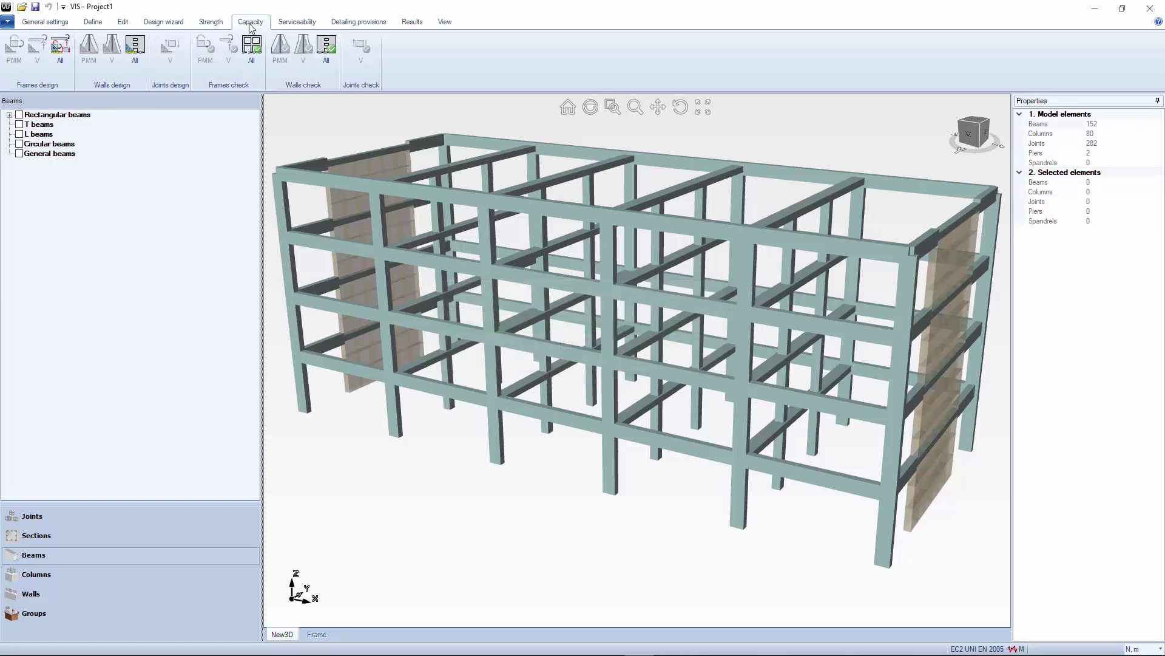
left_click(249, 47)
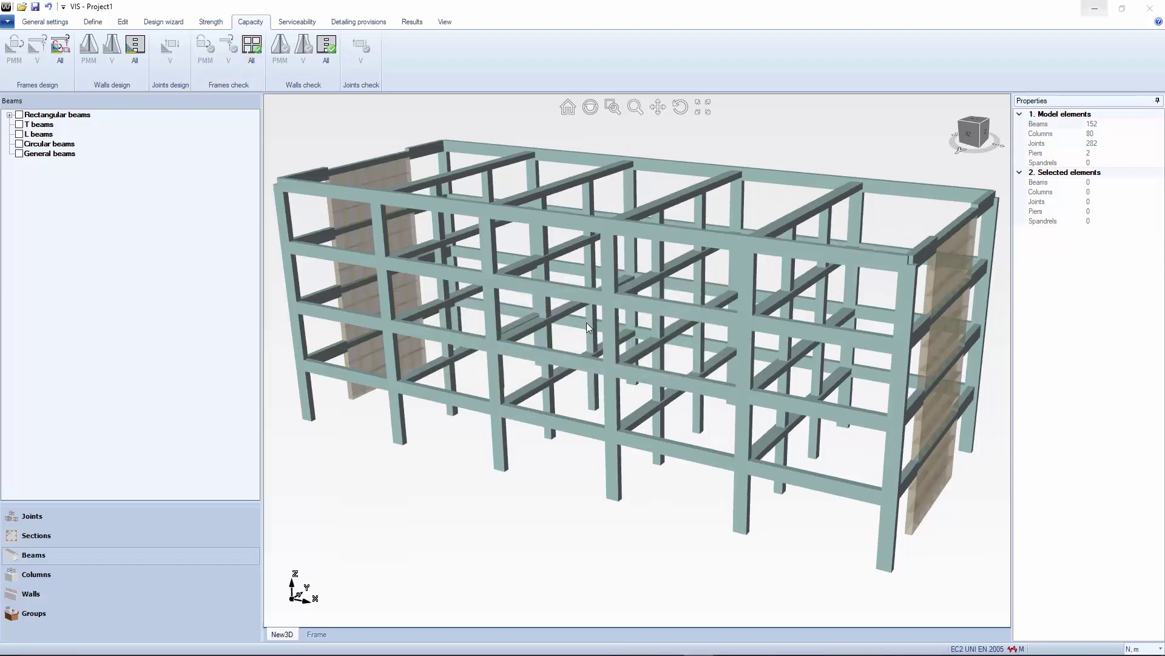
- View the reinforcing layout of column 51, then close it
left_click(609, 331)
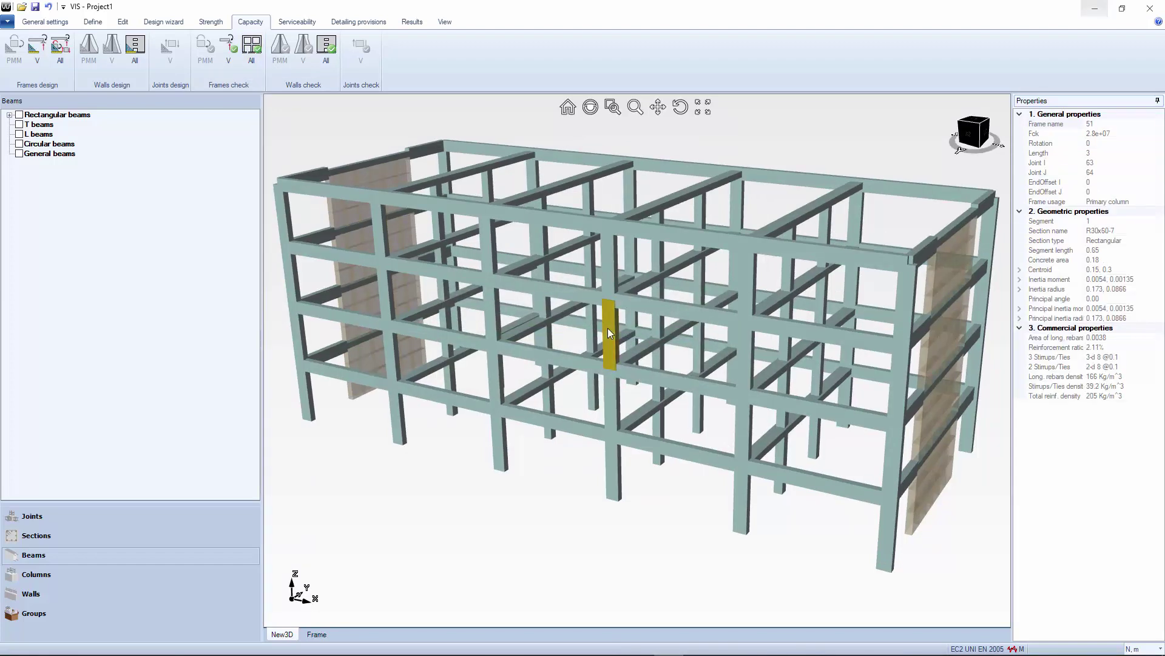
left_click(409, 23)
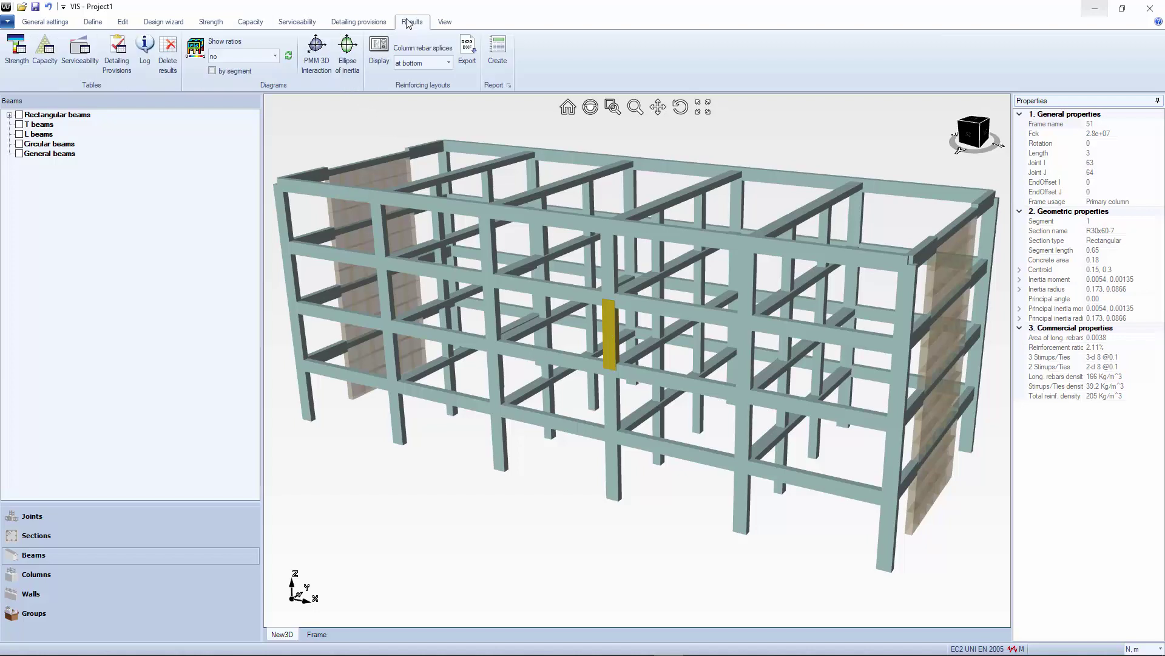
left_click(382, 48)
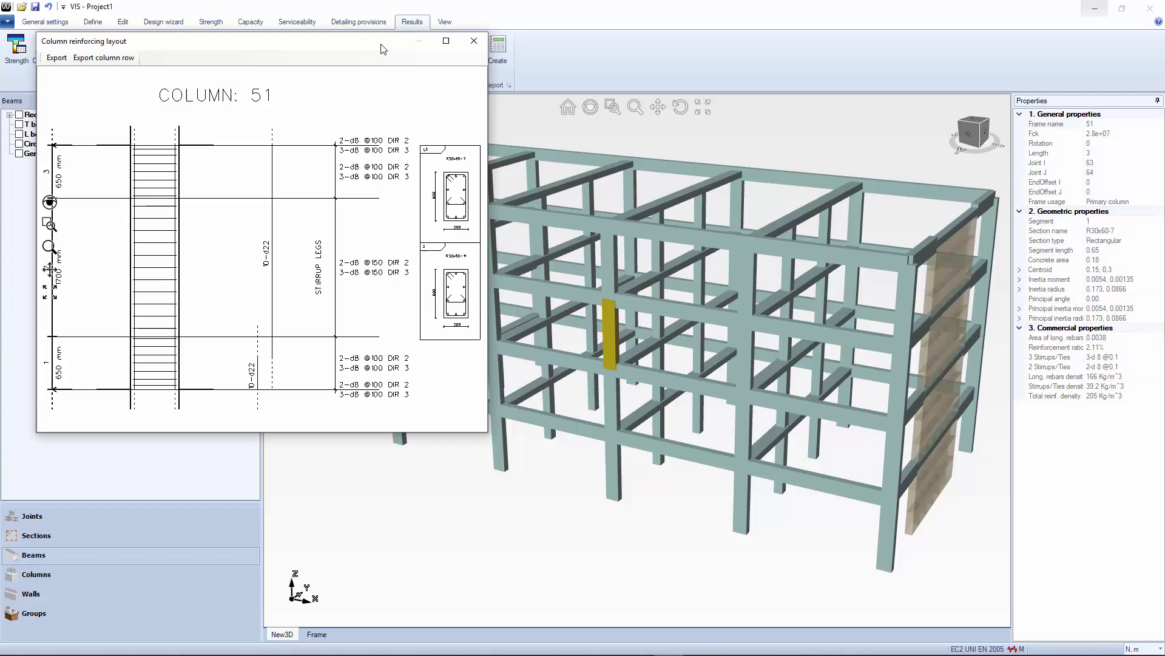
left_click(474, 41)
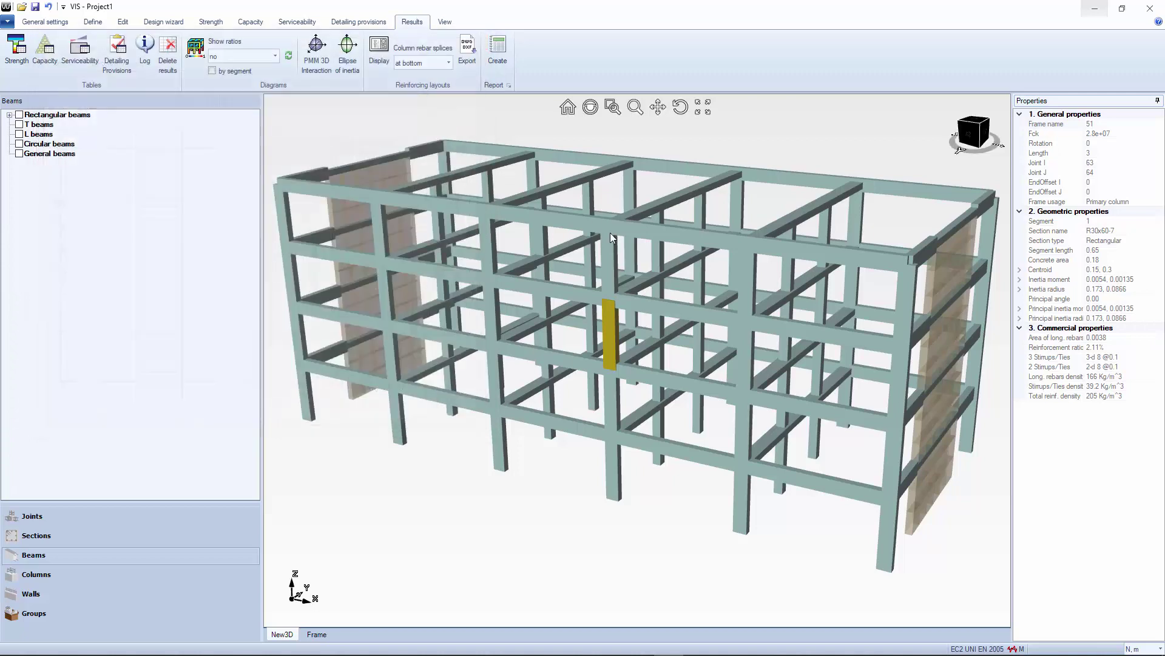
- View the reinforcing layout of beam 219, then close it
left_click(686, 266)
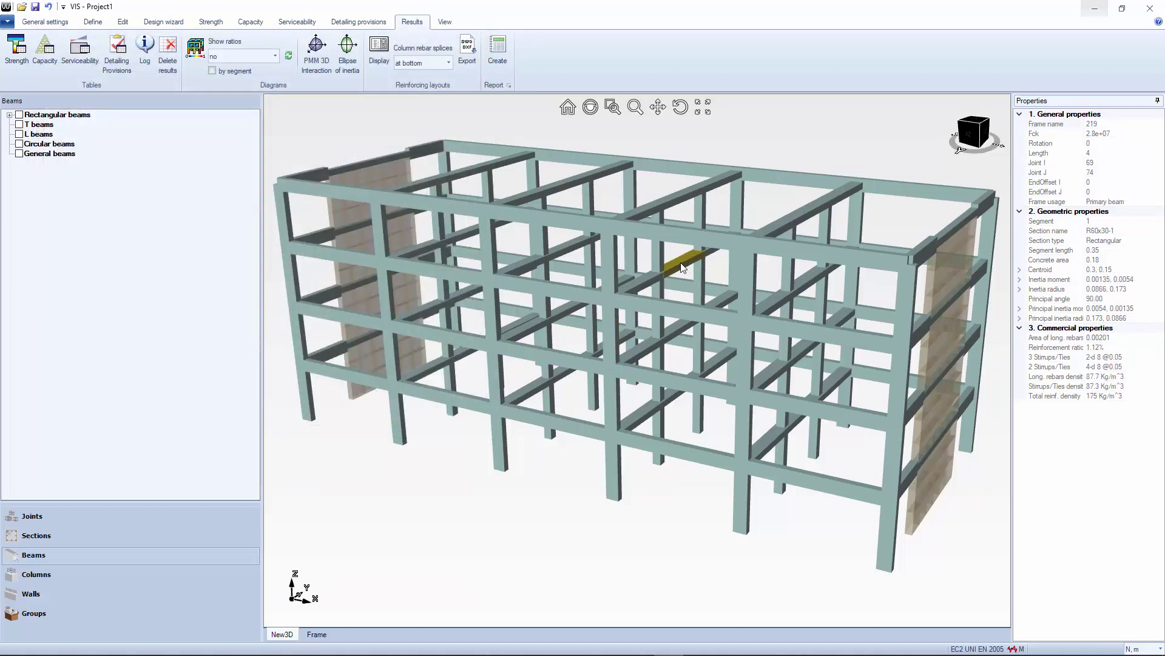
left_click(380, 50)
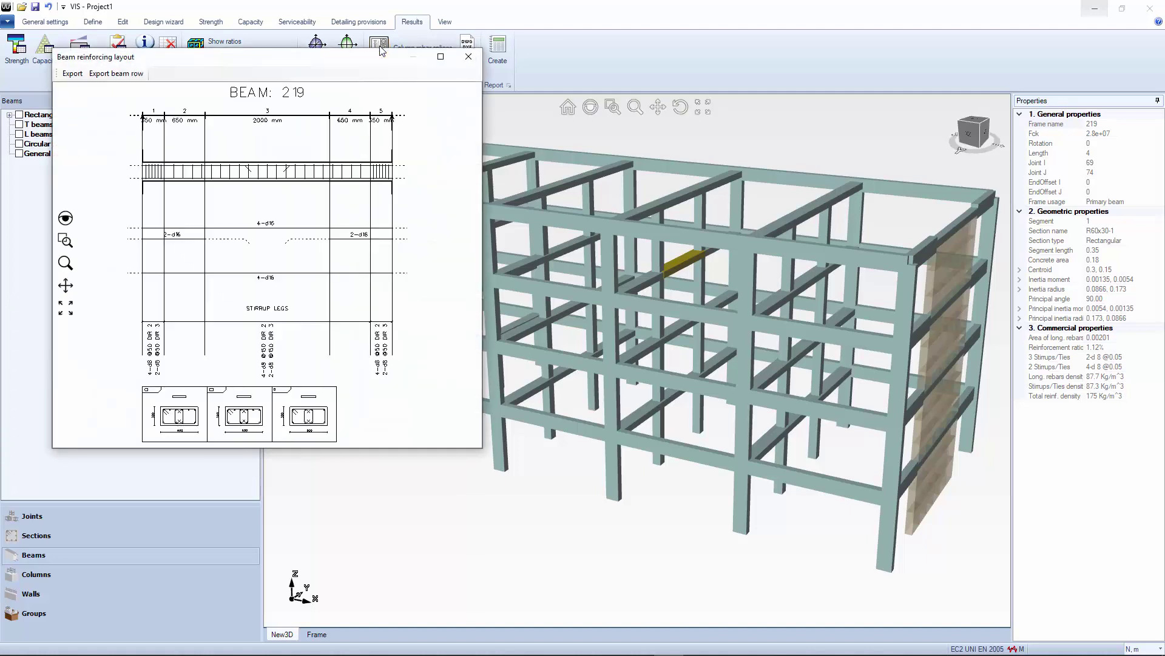
left_click(469, 58)
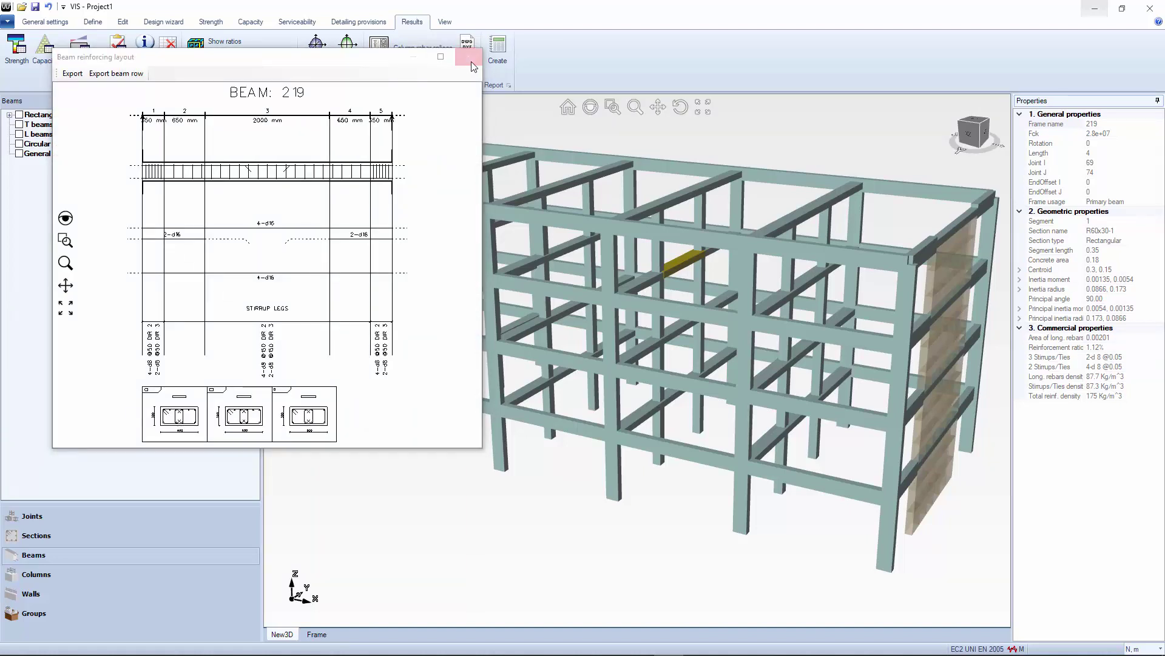
- Open the reinforcing editor for beams 215-219-223 and enlarge its window
left_click(123, 23)
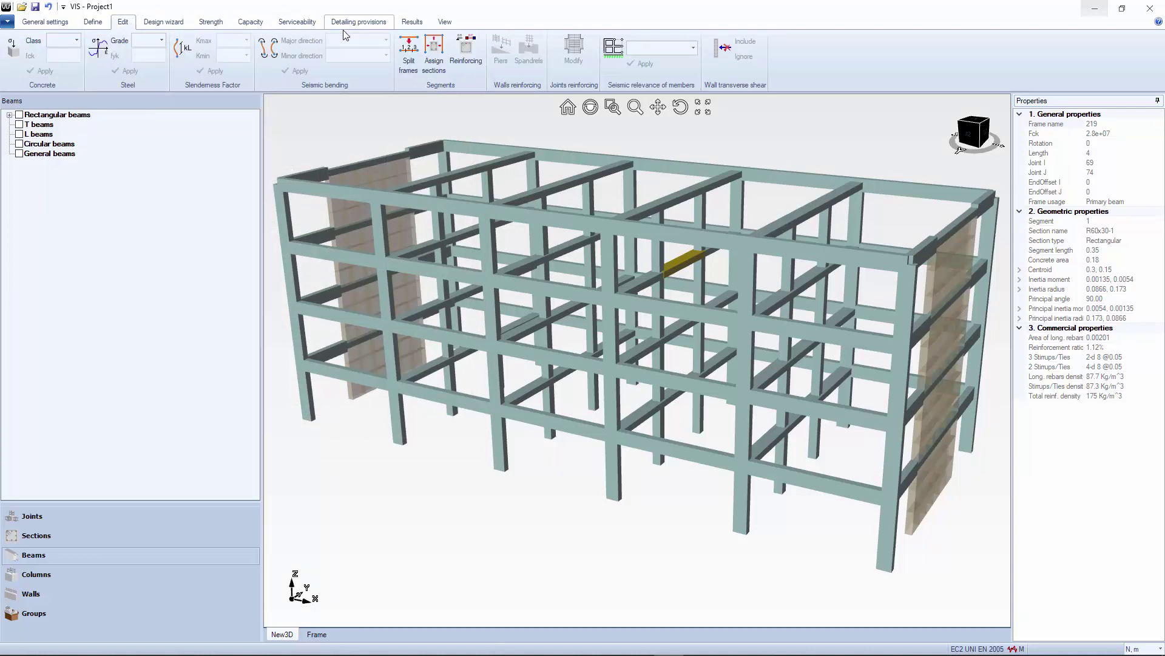
left_click(467, 55)
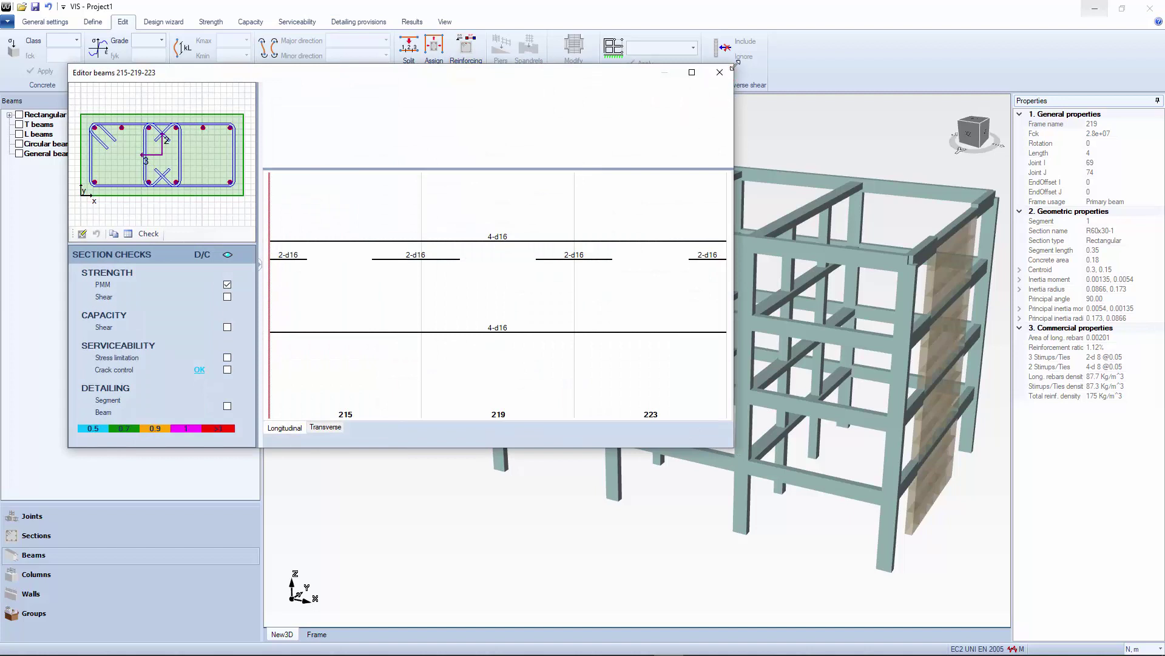
left_click_drag(735, 64, 828, 56)
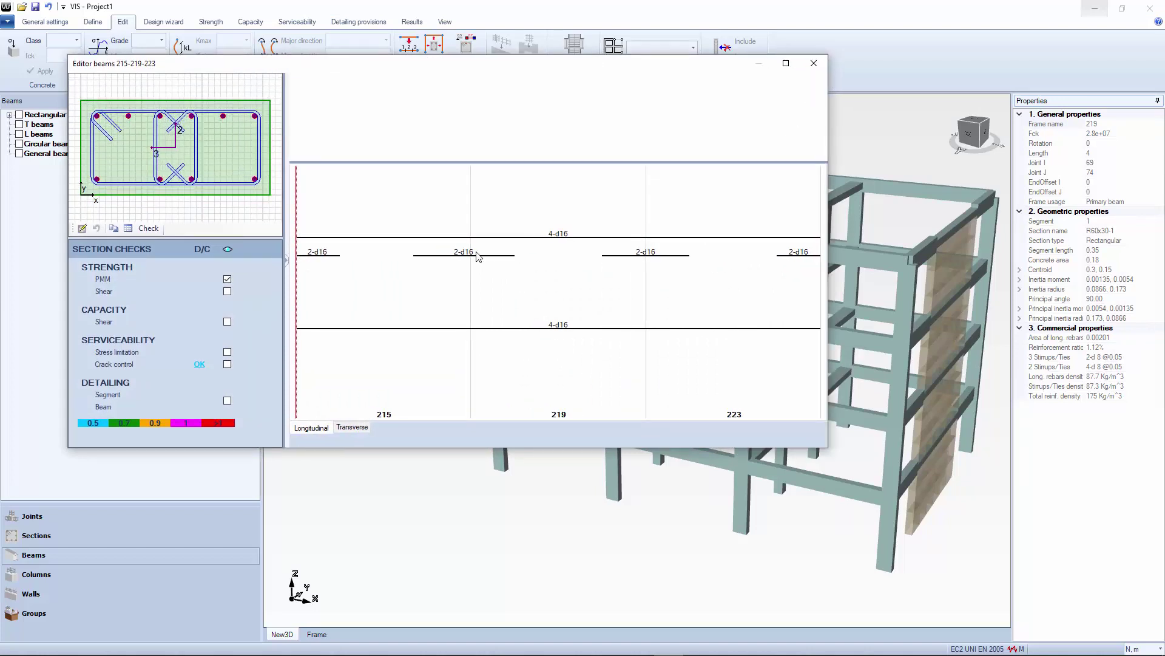
- Extend the second top 2-d16 bar to 2.96 and run the section checks, giving PMM 0.80
left_click(446, 255)
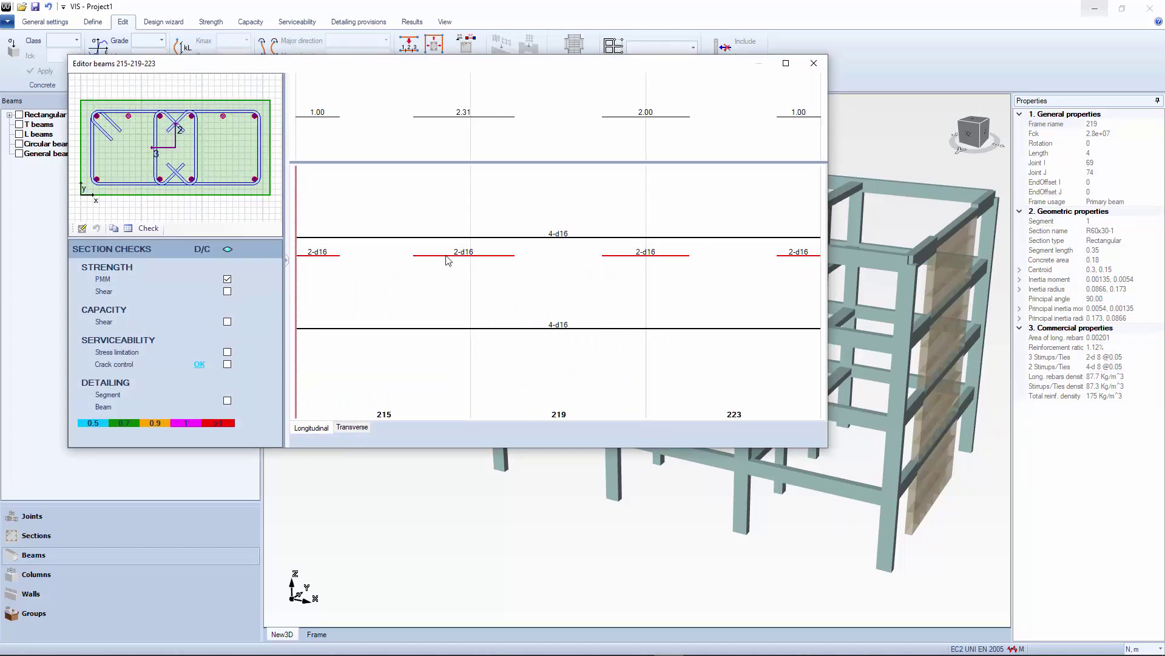
left_click(428, 117)
left_click_drag(415, 116, 411, 116)
left_click_drag(381, 119, 387, 146)
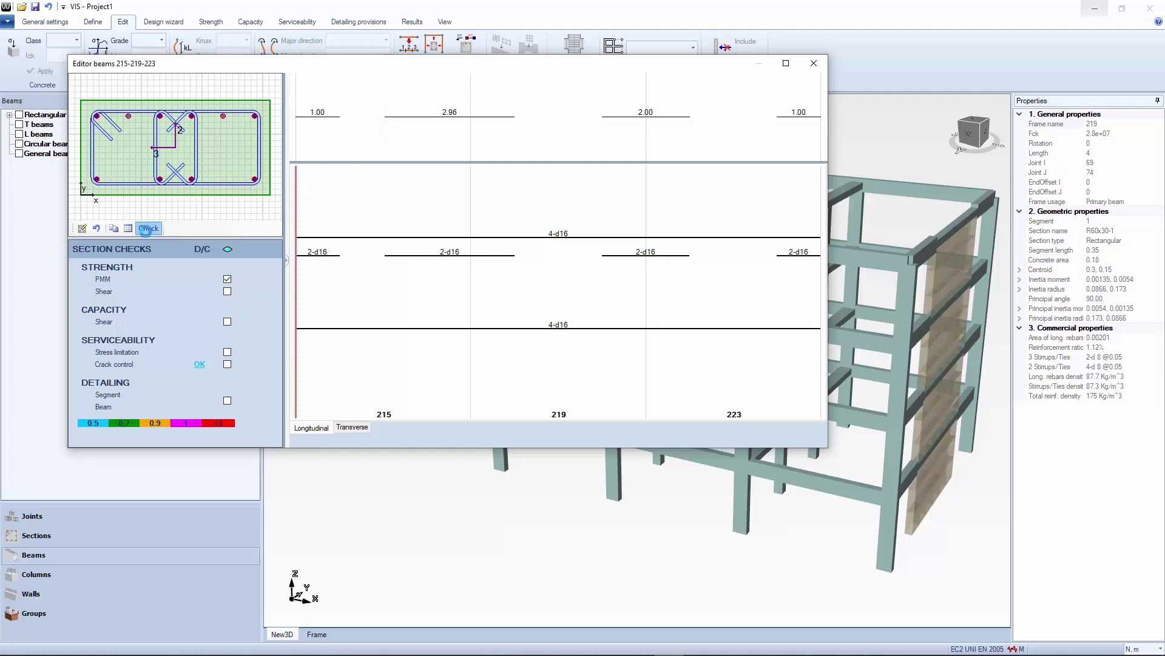
left_click(145, 228)
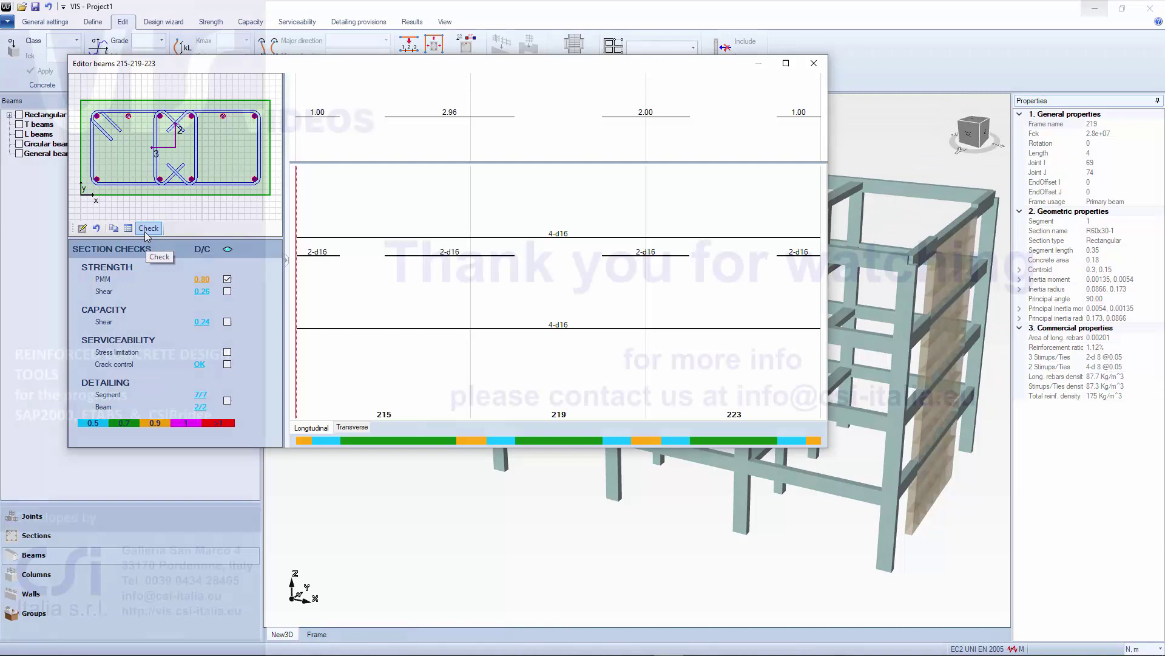